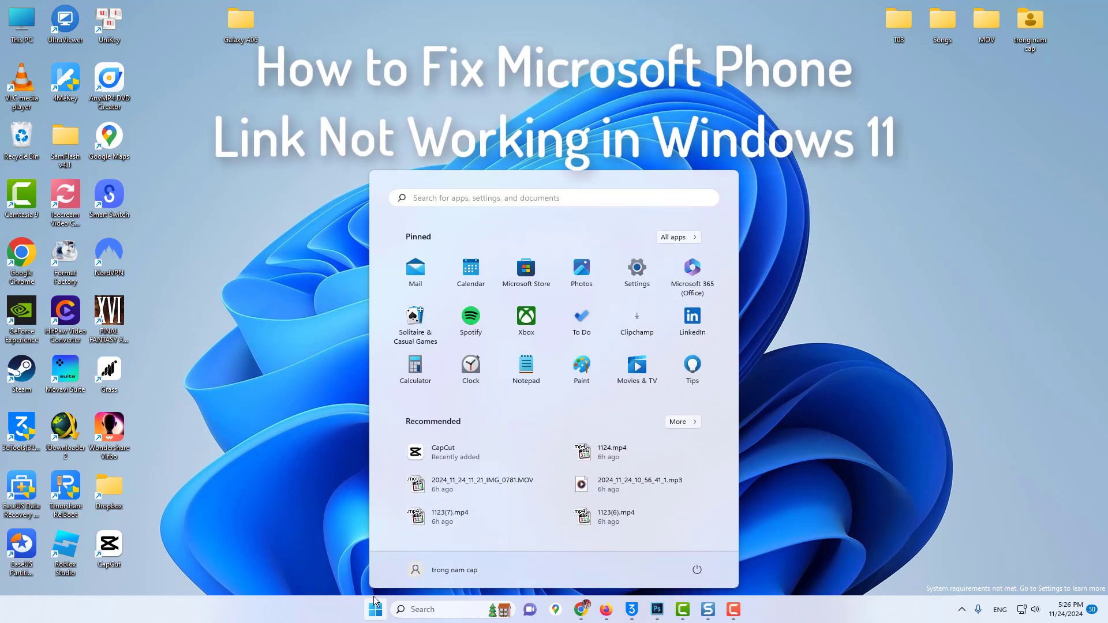
{"action": "type", "text": "store"}
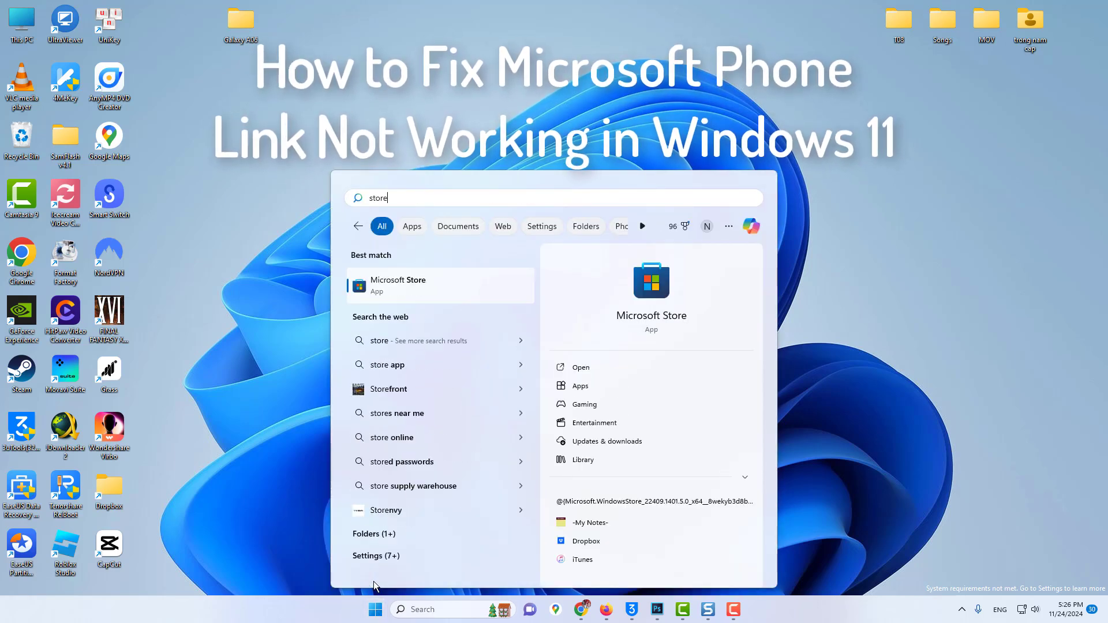
Launch Microsoft Store from the Start menu's 'store' search result.
{"action": "left_click", "coordinate": [407, 285]}
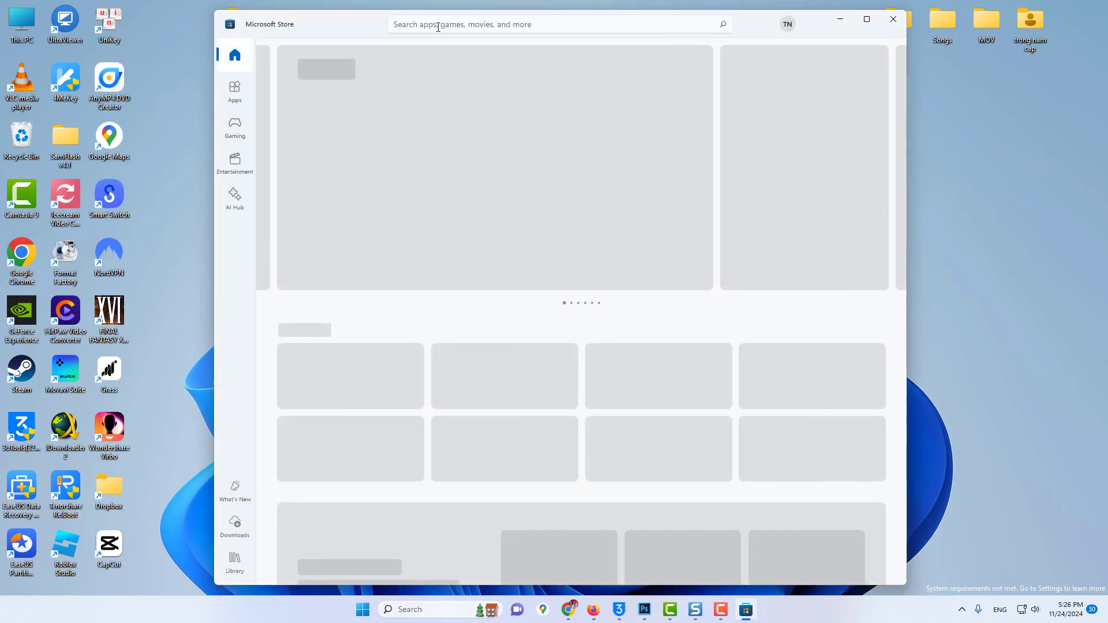
Search the Store catalogue for 'phone link' and show its results.
{"action": "left_click", "coordinate": [438, 25]}
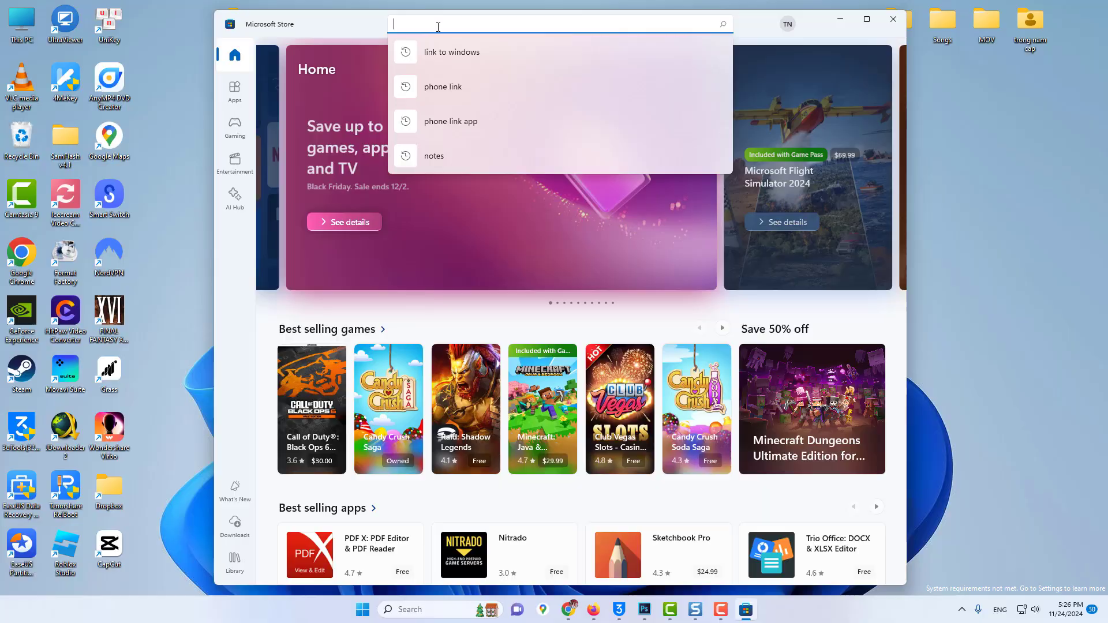
{"action": "type", "text": "phone link"}
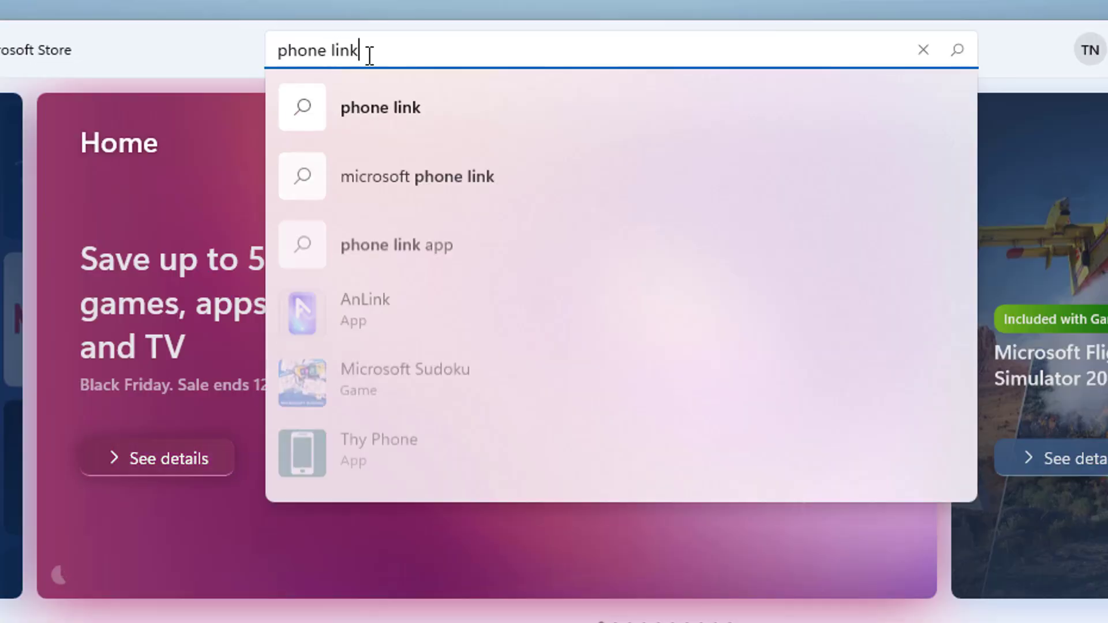
{"action": "left_click", "coordinate": [471, 118]}
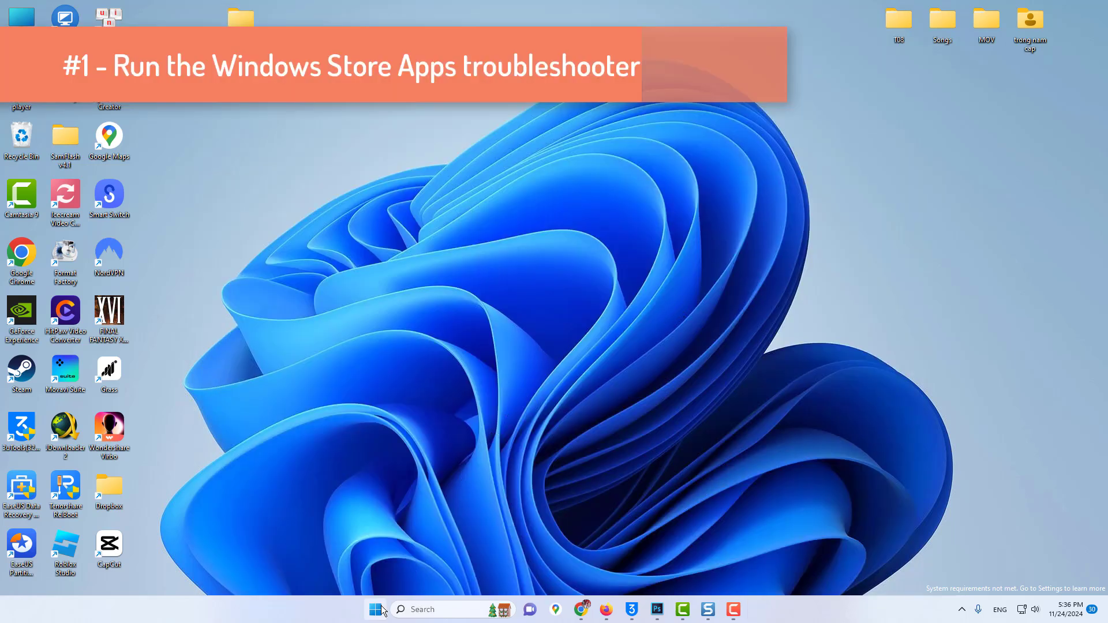
Go from Start into Settings and reach System > Troubleshoot.
{"action": "left_click", "coordinate": [379, 610]}
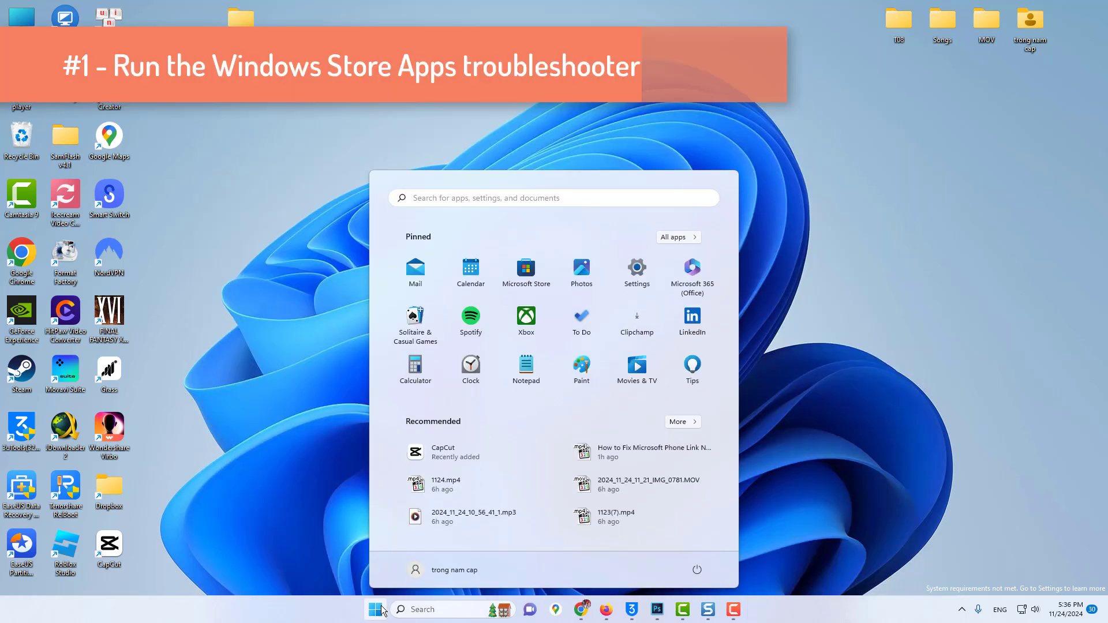
{"action": "left_click", "coordinate": [634, 271]}
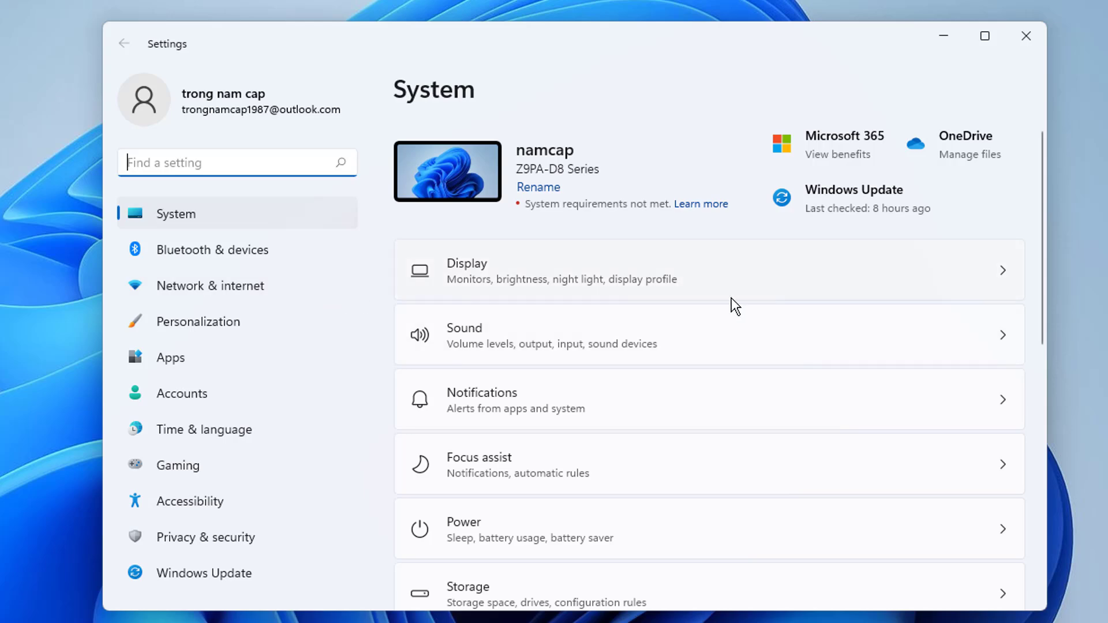
{"action": "scroll", "coordinate": [731, 297], "scroll_direction": "down", "scroll_amount": 3}
{"action": "scroll", "coordinate": [629, 338], "scroll_direction": "down", "scroll_amount": 3}
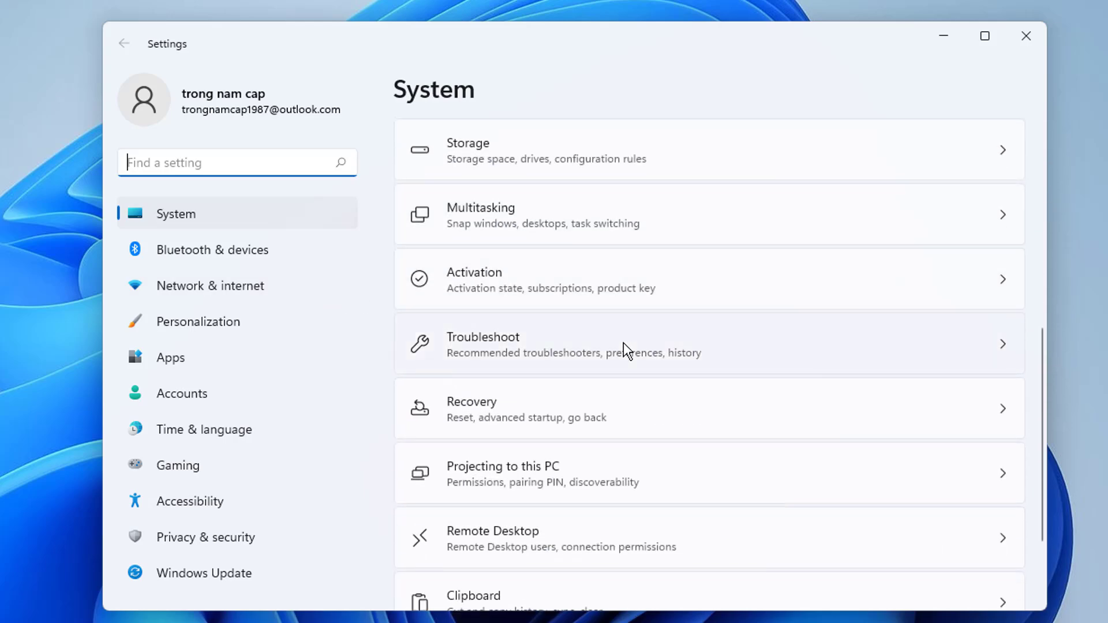
{"action": "left_click", "coordinate": [623, 343]}
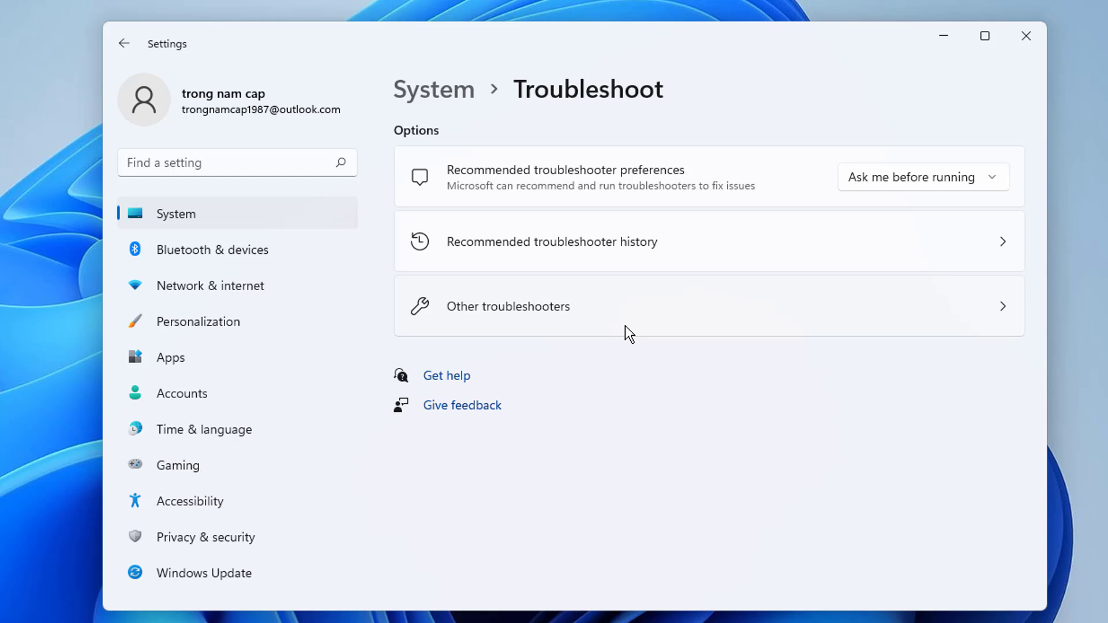
Run the Windows Store Apps troubleshooter from Other troubleshooters.
{"action": "left_click", "coordinate": [630, 308]}
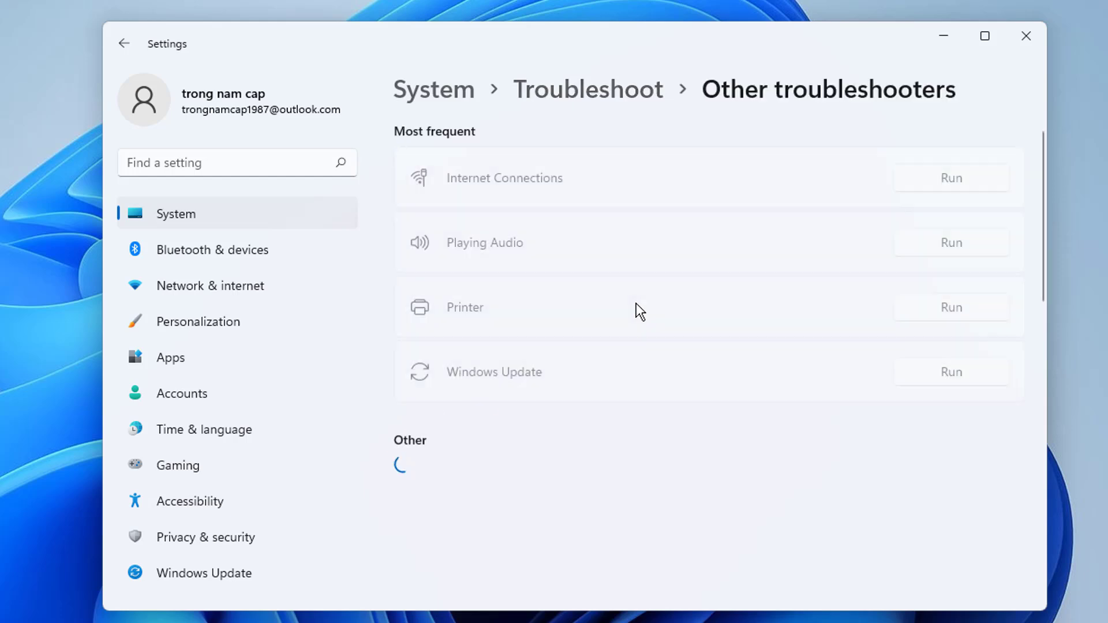
{"action": "scroll", "coordinate": [652, 333], "scroll_direction": "down", "scroll_amount": 3}
{"action": "scroll", "coordinate": [648, 333], "scroll_direction": "down", "scroll_amount": 3}
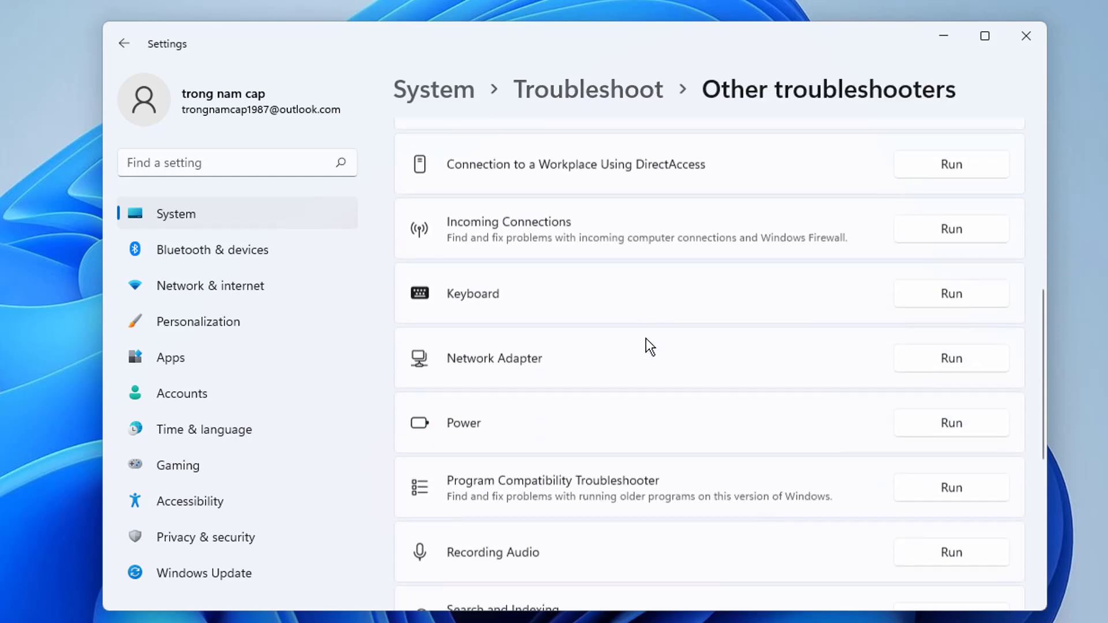
{"action": "scroll", "coordinate": [646, 339], "scroll_direction": "down", "scroll_amount": 2}
{"action": "scroll", "coordinate": [645, 338], "scroll_direction": "down", "scroll_amount": 2}
{"action": "scroll", "coordinate": [644, 345], "scroll_direction": "down", "scroll_amount": 3}
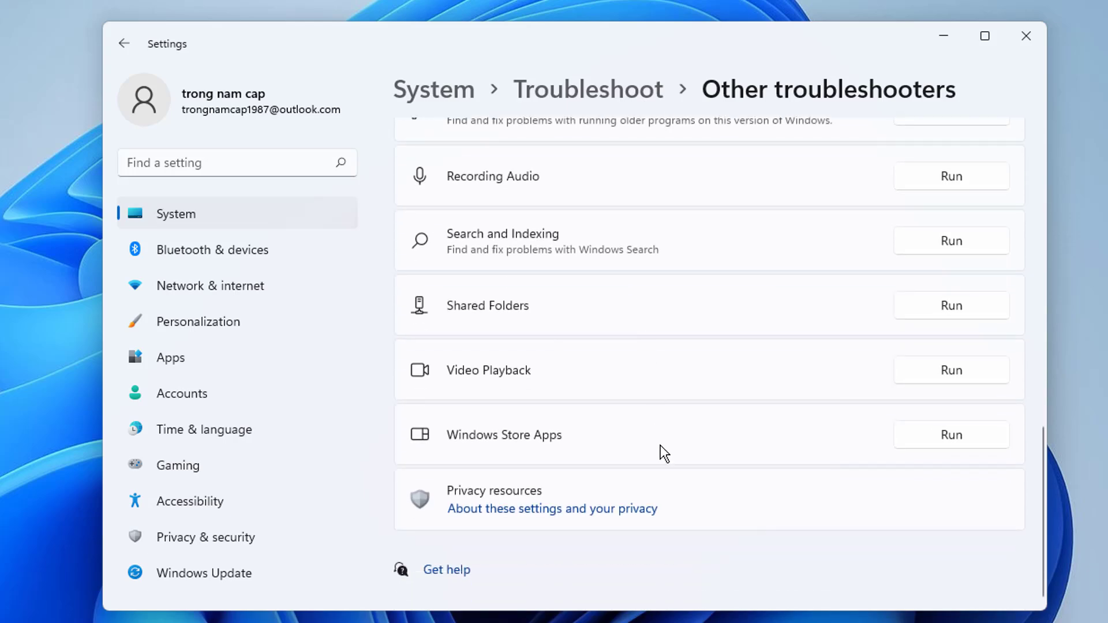
{"action": "left_click", "coordinate": [949, 436]}
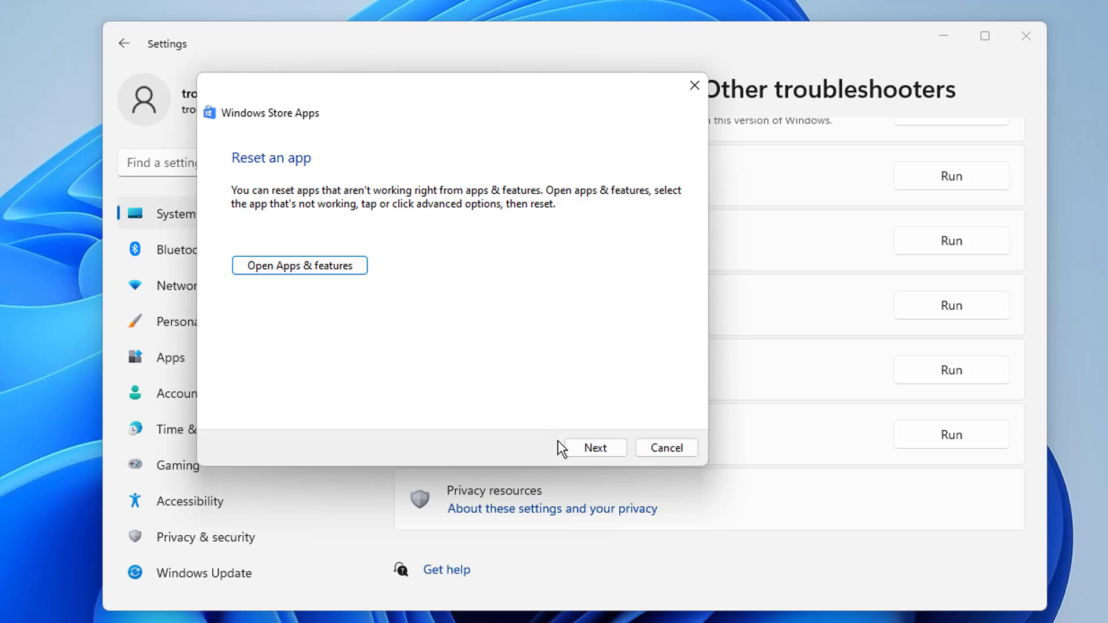
Continue past the reset-an-app suggestion and close the completed troubleshooter.
{"action": "left_click", "coordinate": [604, 448]}
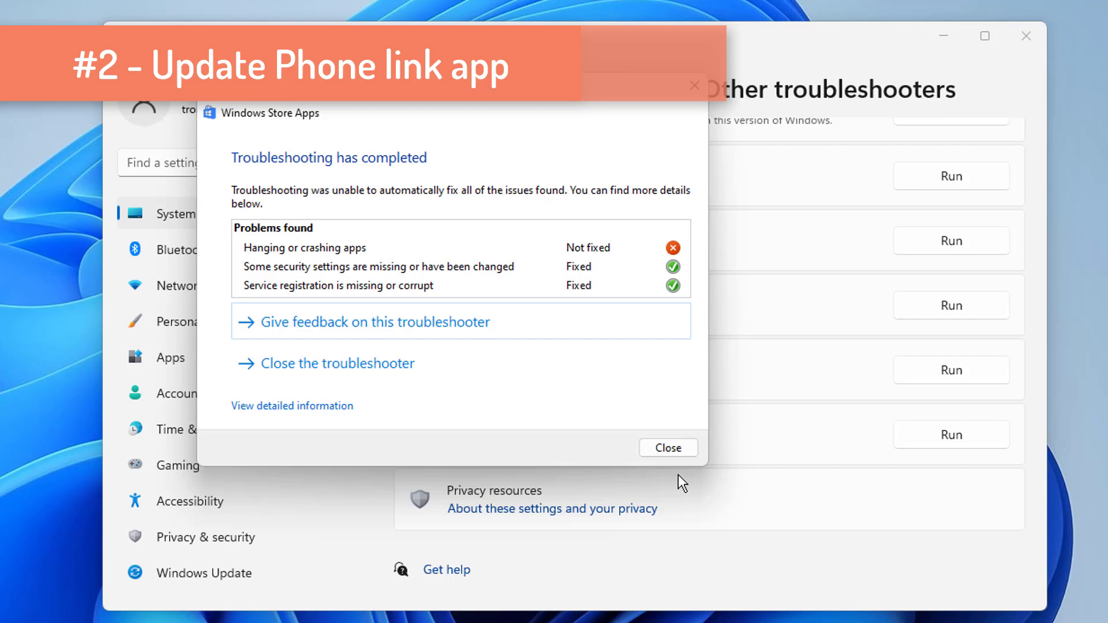
{"action": "left_click", "coordinate": [668, 448]}
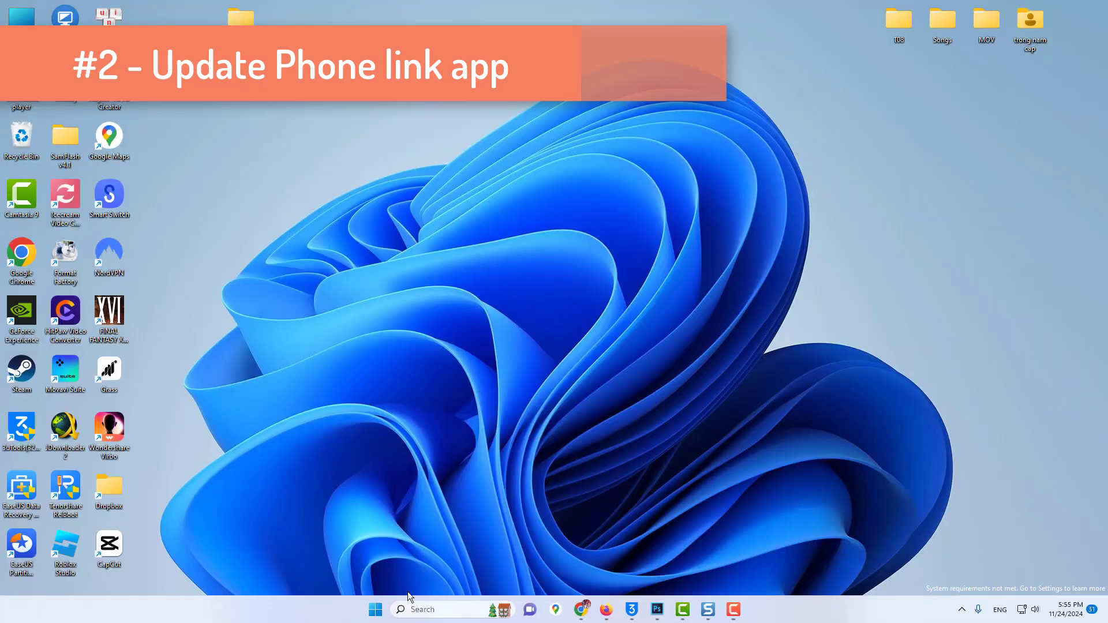
Launch Microsoft Store again from Start to reach its Library.
{"action": "left_click", "coordinate": [375, 609]}
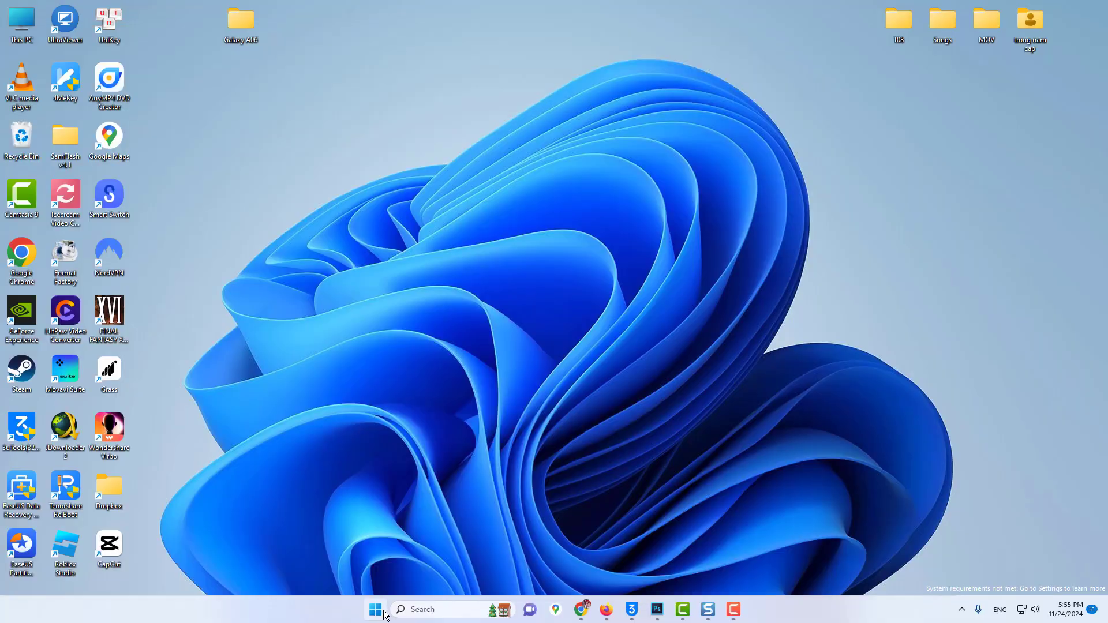
{"action": "type", "text": "st"}
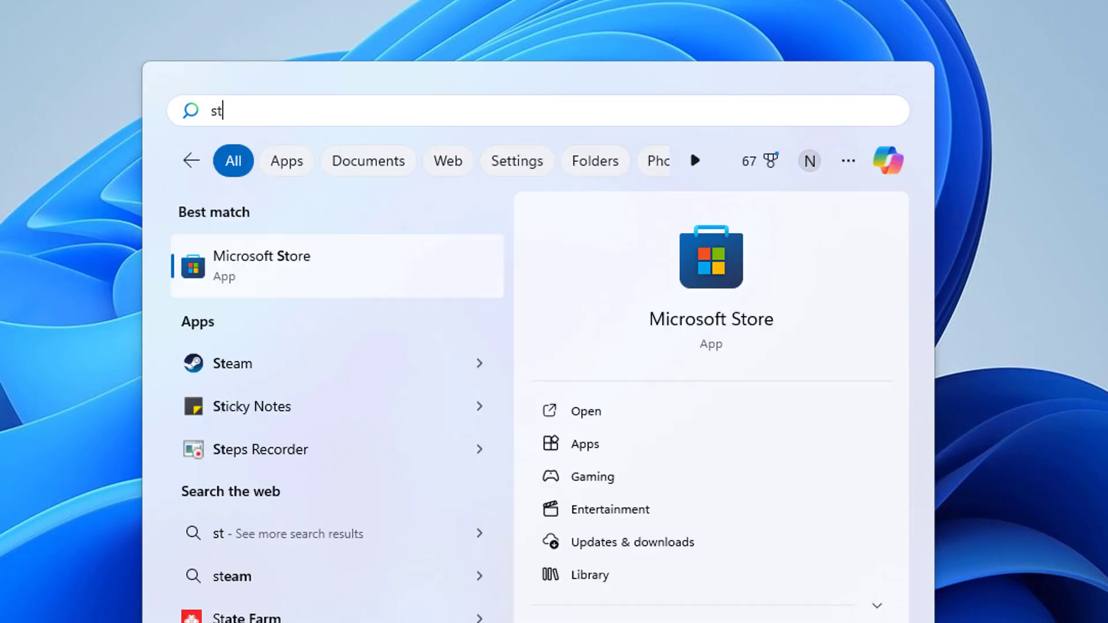
{"action": "type", "text": "ore"}
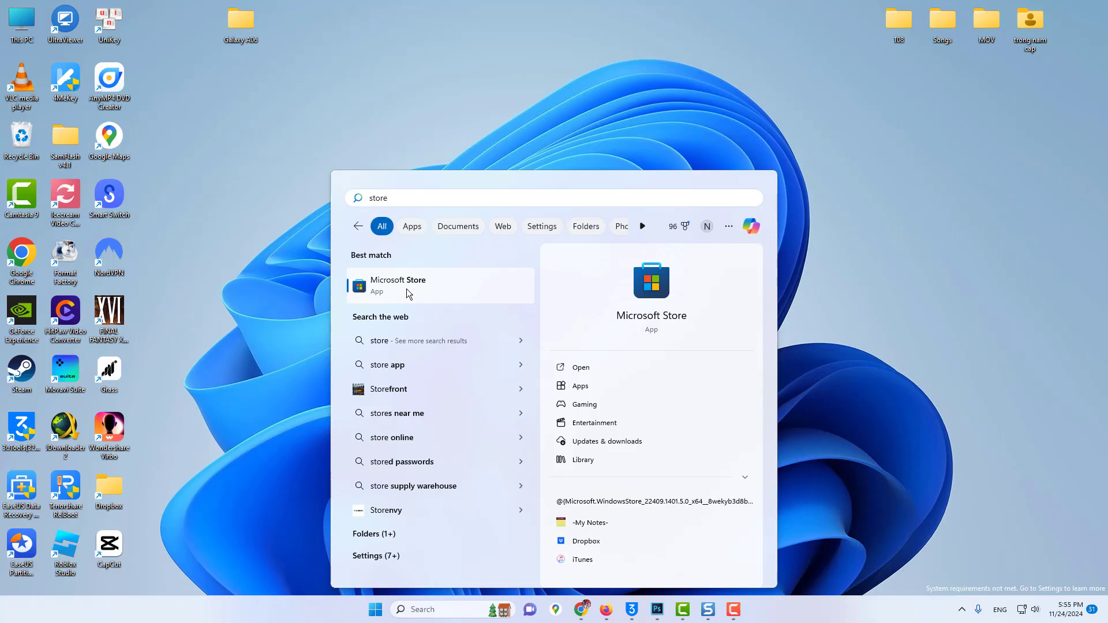
{"action": "left_click", "coordinate": [406, 288]}
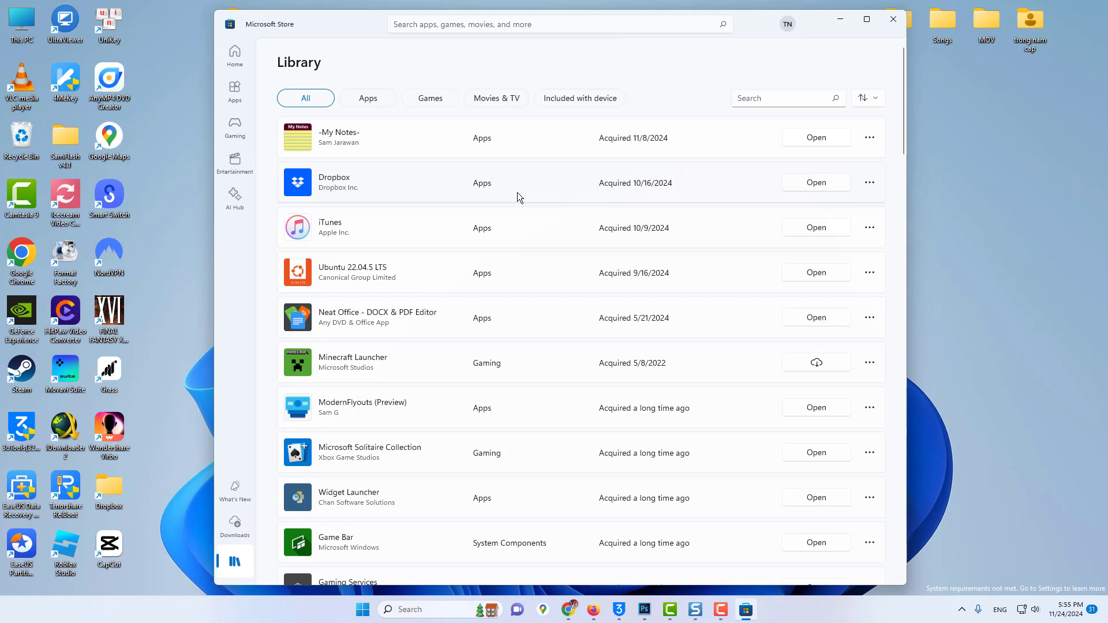
{"action": "scroll", "coordinate": [516, 195], "scroll_direction": "down", "scroll_amount": 2}
{"action": "scroll", "coordinate": [511, 210], "scroll_direction": "down", "scroll_amount": 2}
{"action": "scroll", "coordinate": [510, 222], "scroll_direction": "down", "scroll_amount": 1}
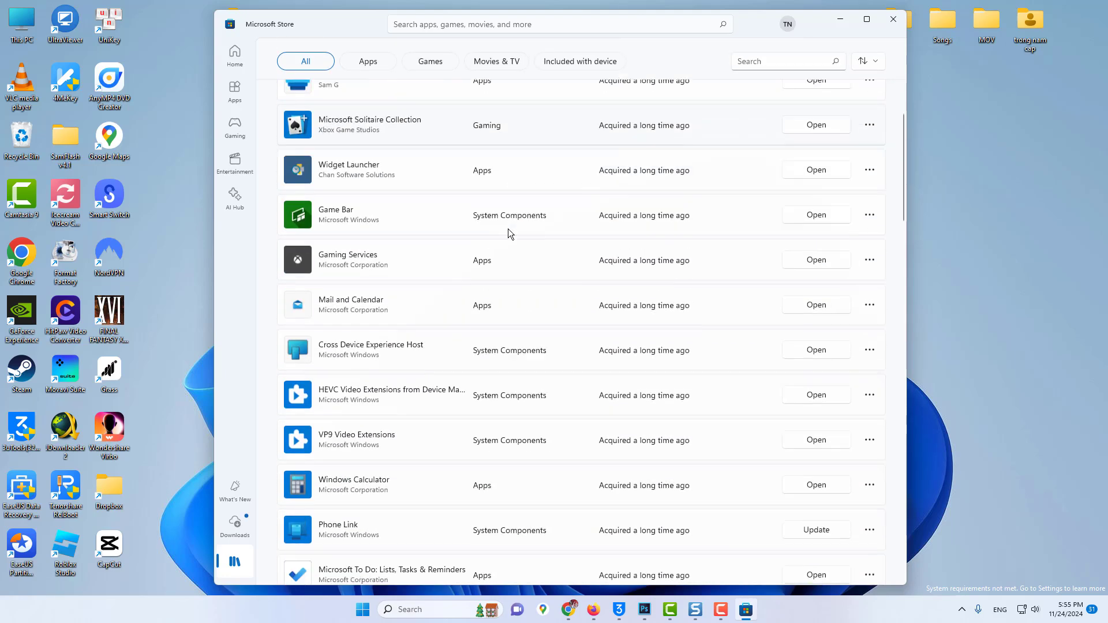
{"action": "scroll", "coordinate": [509, 228], "scroll_direction": "down", "scroll_amount": 2}
{"action": "scroll", "coordinate": [482, 286], "scroll_direction": "up", "scroll_amount": 2}
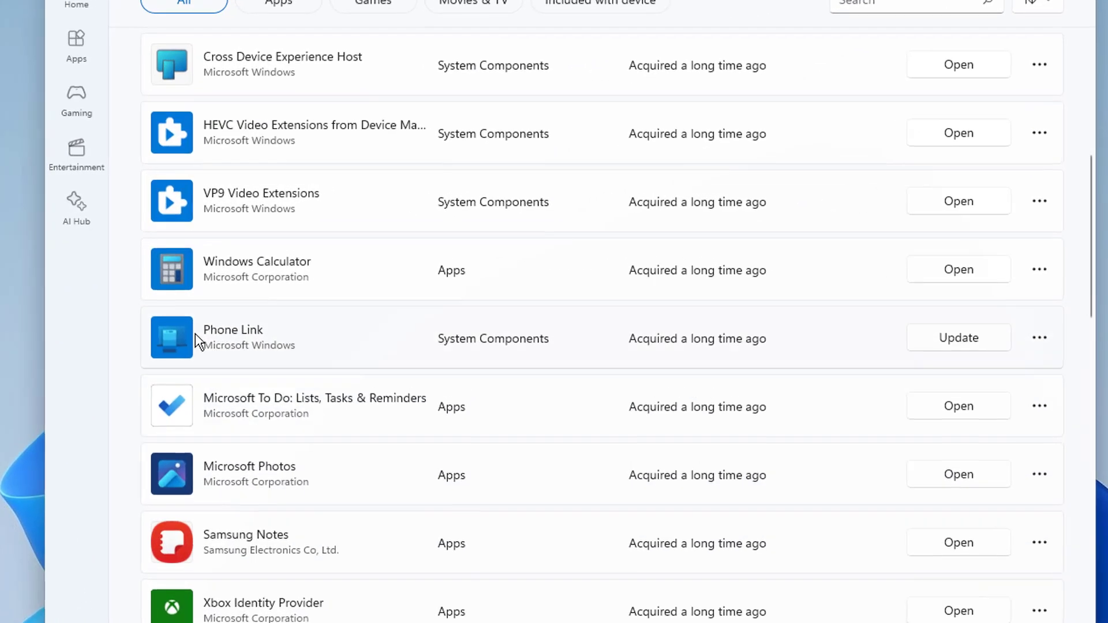
Start the Phone Link update from the Store Library list.
{"action": "left_click", "coordinate": [975, 338]}
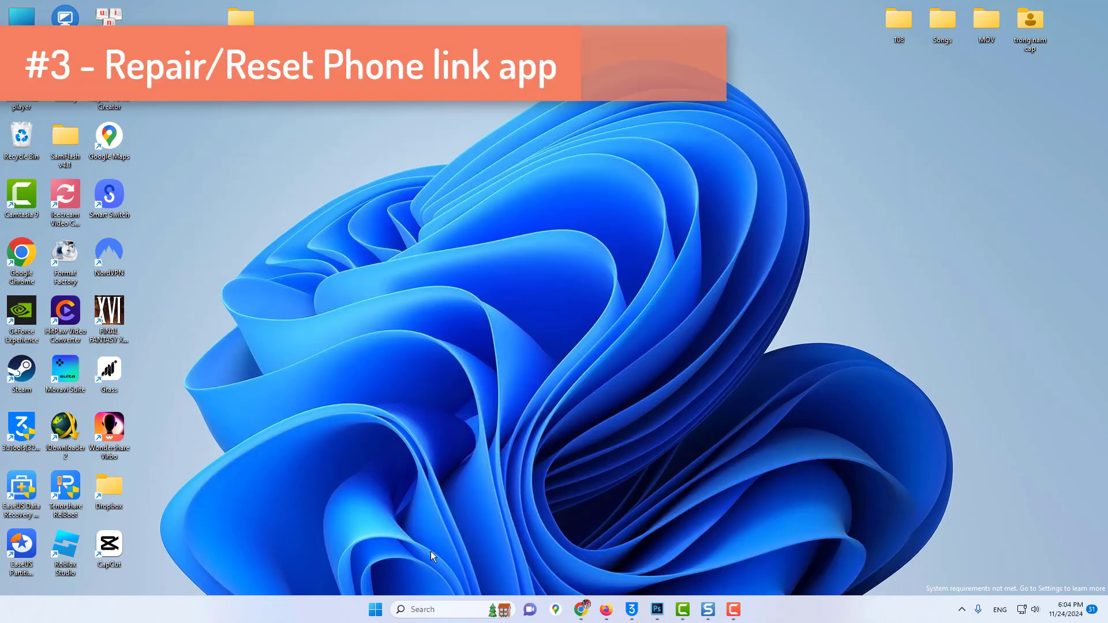
Go from Start into Settings and reach Apps > Apps & features.
{"action": "left_click", "coordinate": [377, 610]}
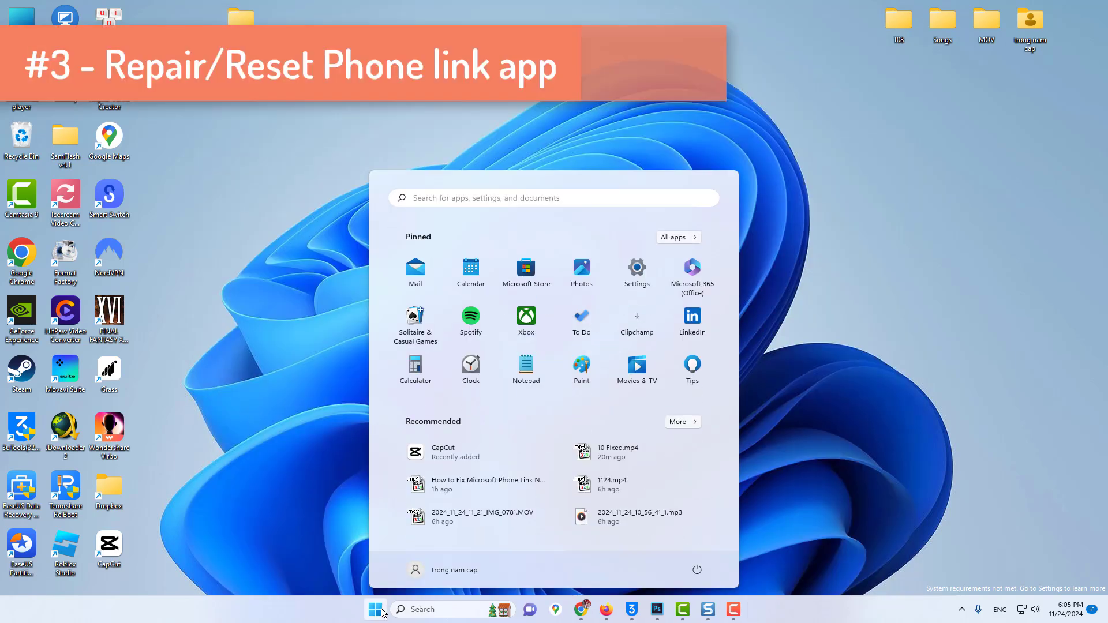
{"action": "left_click", "coordinate": [645, 265]}
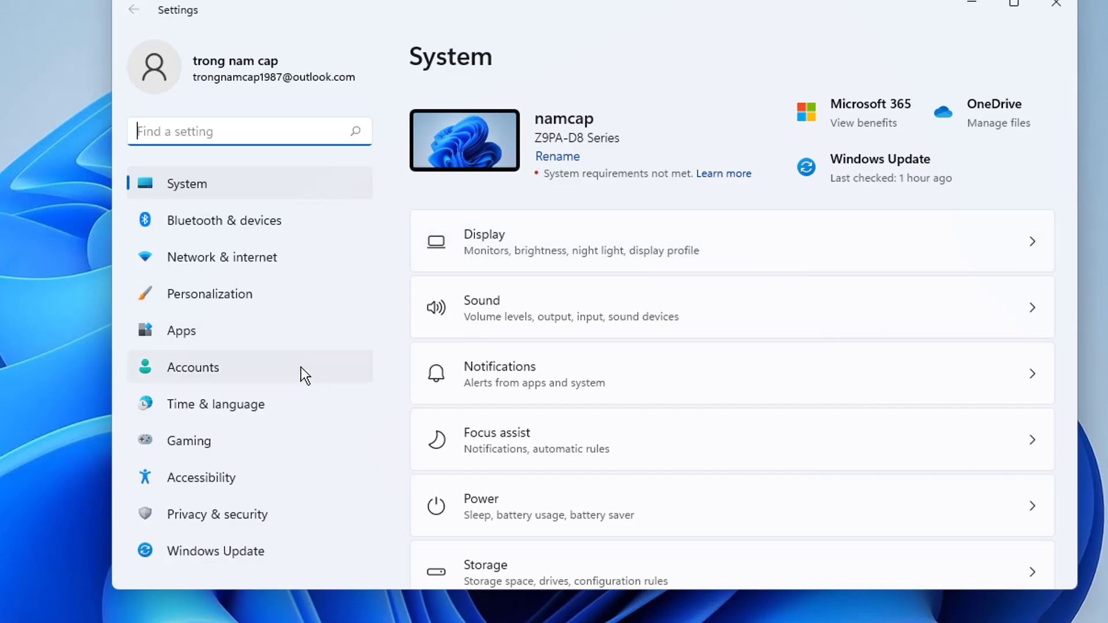
{"action": "left_click", "coordinate": [264, 331]}
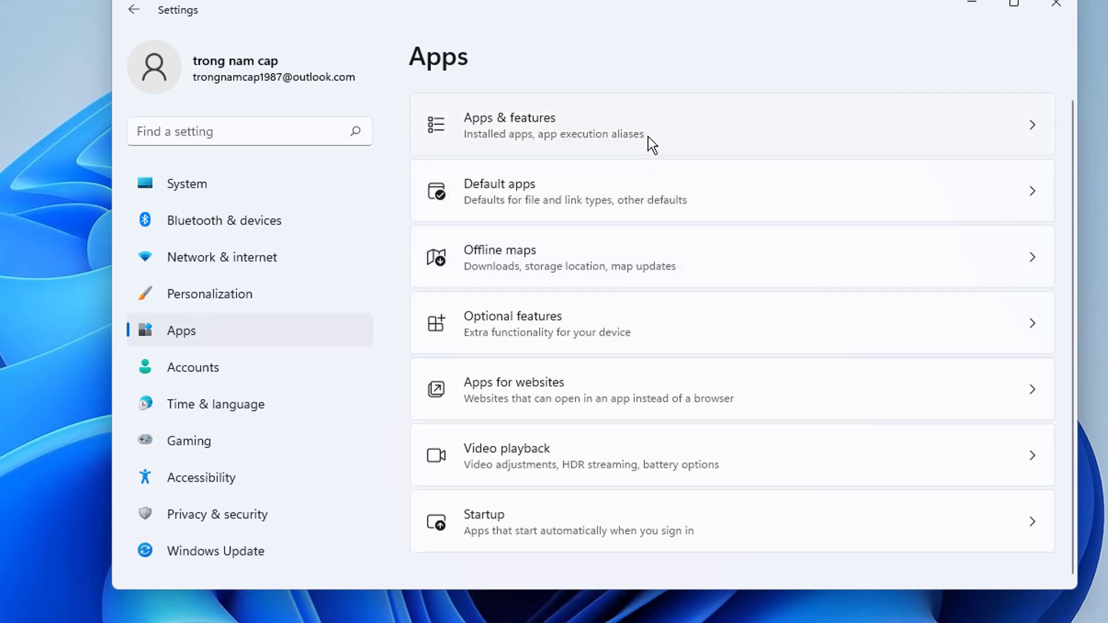
{"action": "left_click", "coordinate": [676, 139]}
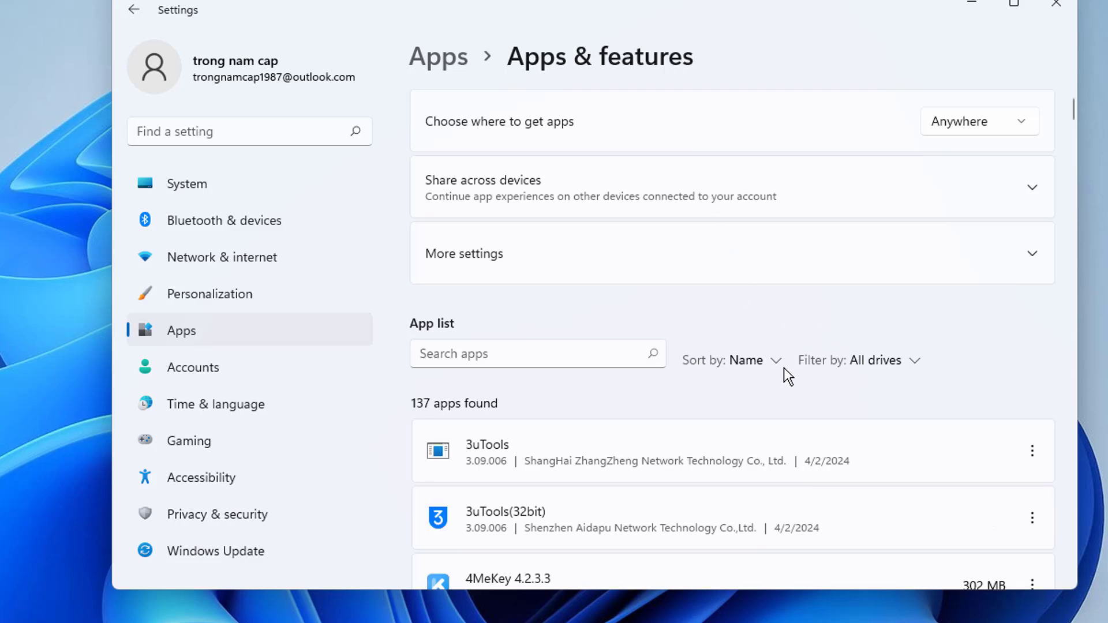
{"action": "scroll", "coordinate": [781, 375], "scroll_direction": "down", "scroll_amount": 1}
{"action": "scroll", "coordinate": [782, 376], "scroll_direction": "down", "scroll_amount": 3}
{"action": "scroll", "coordinate": [781, 379], "scroll_direction": "down", "scroll_amount": 5}
{"action": "scroll", "coordinate": [781, 378], "scroll_direction": "down", "scroll_amount": 3}
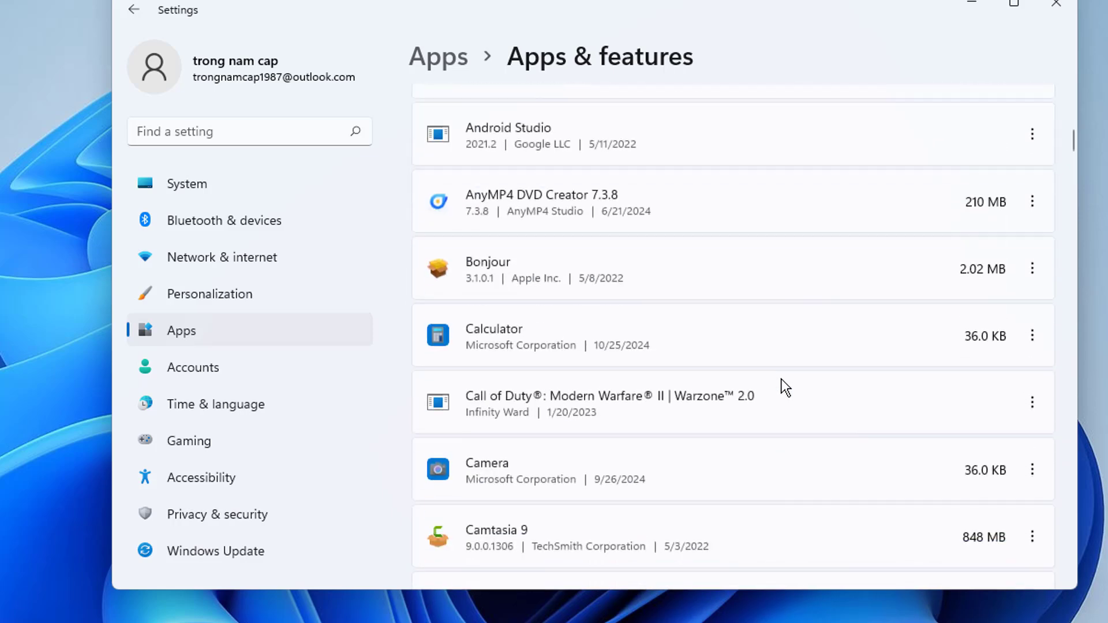
{"action": "scroll", "coordinate": [781, 378], "scroll_direction": "down", "scroll_amount": 3}
{"action": "scroll", "coordinate": [781, 378], "scroll_direction": "down", "scroll_amount": 3}
{"action": "scroll", "coordinate": [782, 378], "scroll_direction": "down", "scroll_amount": 3}
{"action": "scroll", "coordinate": [781, 379], "scroll_direction": "down", "scroll_amount": 1}
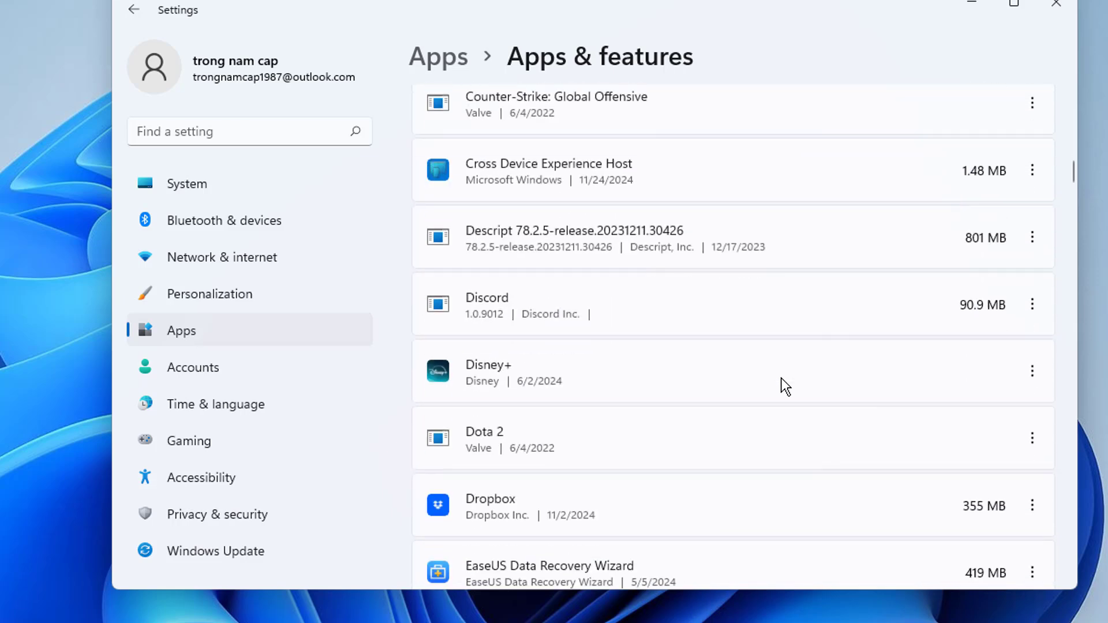
{"action": "scroll", "coordinate": [782, 378], "scroll_direction": "down", "scroll_amount": 3}
{"action": "scroll", "coordinate": [782, 378], "scroll_direction": "down", "scroll_amount": 4}
{"action": "scroll", "coordinate": [782, 378], "scroll_direction": "down", "scroll_amount": 5}
{"action": "scroll", "coordinate": [782, 378], "scroll_direction": "down", "scroll_amount": 3}
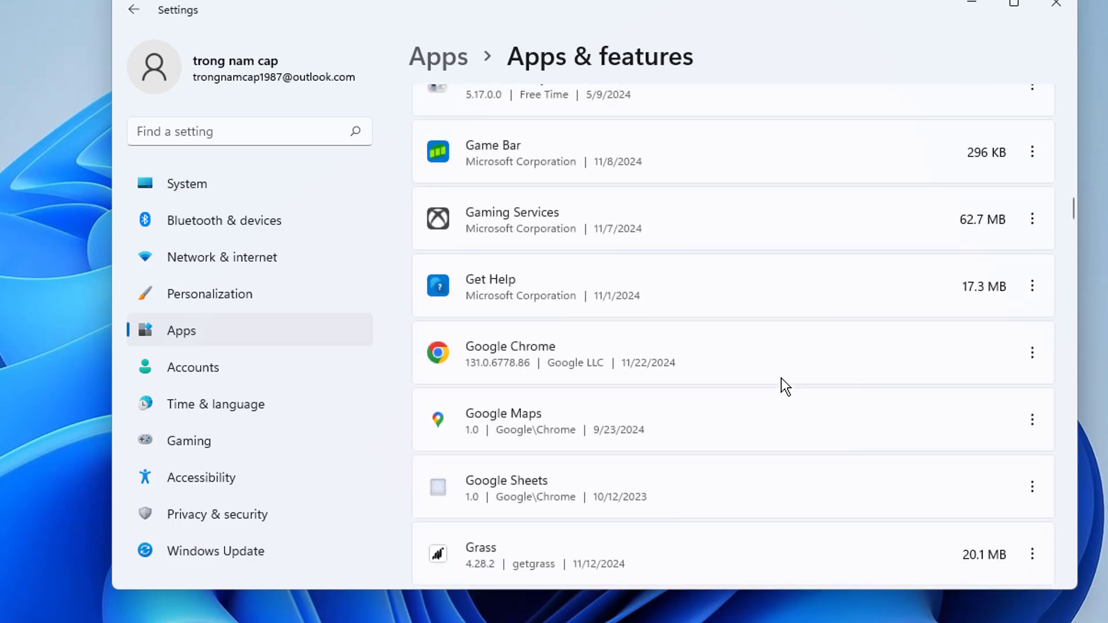
{"action": "scroll", "coordinate": [782, 379], "scroll_direction": "down", "scroll_amount": 3}
{"action": "scroll", "coordinate": [782, 378], "scroll_direction": "down", "scroll_amount": 4}
{"action": "scroll", "coordinate": [782, 379], "scroll_direction": "down", "scroll_amount": 3}
{"action": "scroll", "coordinate": [781, 378], "scroll_direction": "down", "scroll_amount": 3}
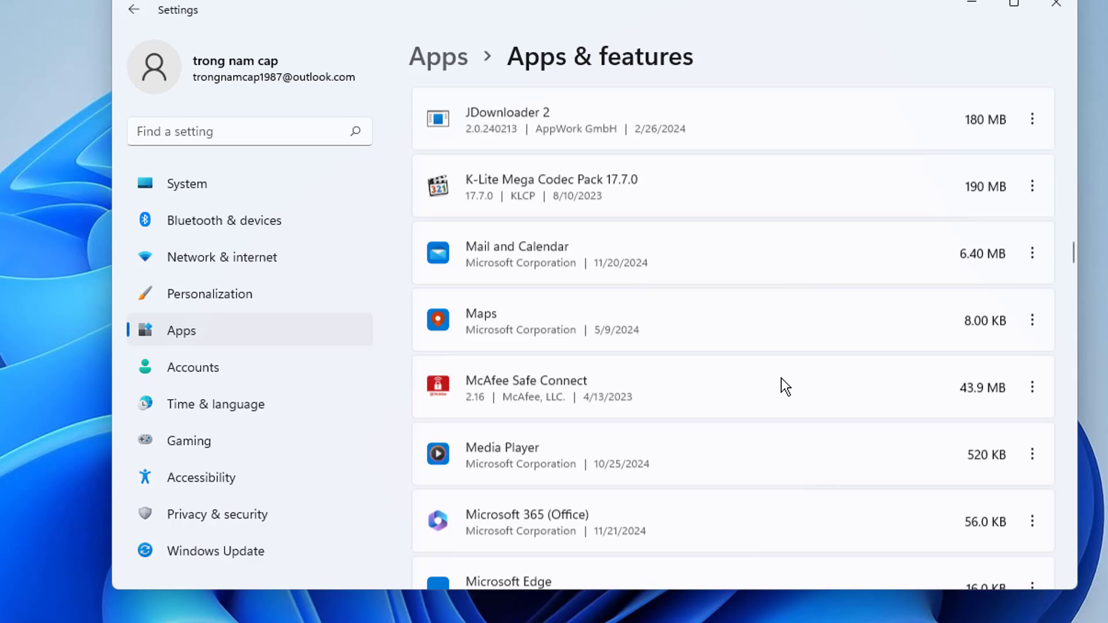
{"action": "scroll", "coordinate": [781, 379], "scroll_direction": "down", "scroll_amount": 4}
{"action": "scroll", "coordinate": [781, 378], "scroll_direction": "down", "scroll_amount": 4}
{"action": "scroll", "coordinate": [782, 378], "scroll_direction": "down", "scroll_amount": 2}
{"action": "scroll", "coordinate": [781, 379], "scroll_direction": "down", "scroll_amount": 4}
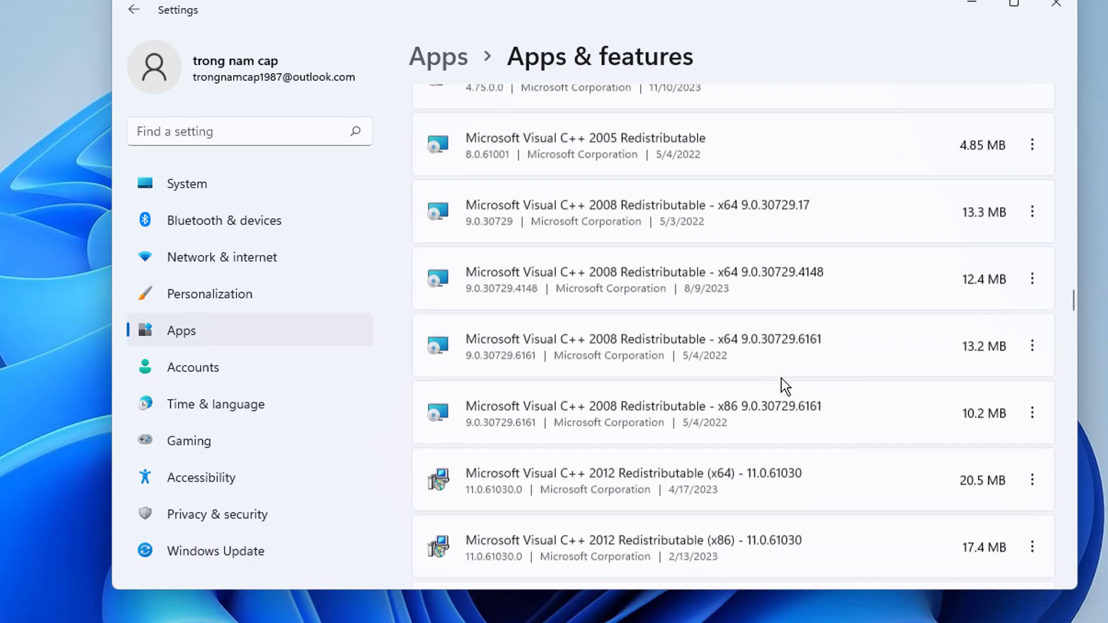
{"action": "scroll", "coordinate": [781, 378], "scroll_direction": "down", "scroll_amount": 3}
{"action": "scroll", "coordinate": [781, 377], "scroll_direction": "down", "scroll_amount": 5}
{"action": "scroll", "coordinate": [781, 378], "scroll_direction": "down", "scroll_amount": 4}
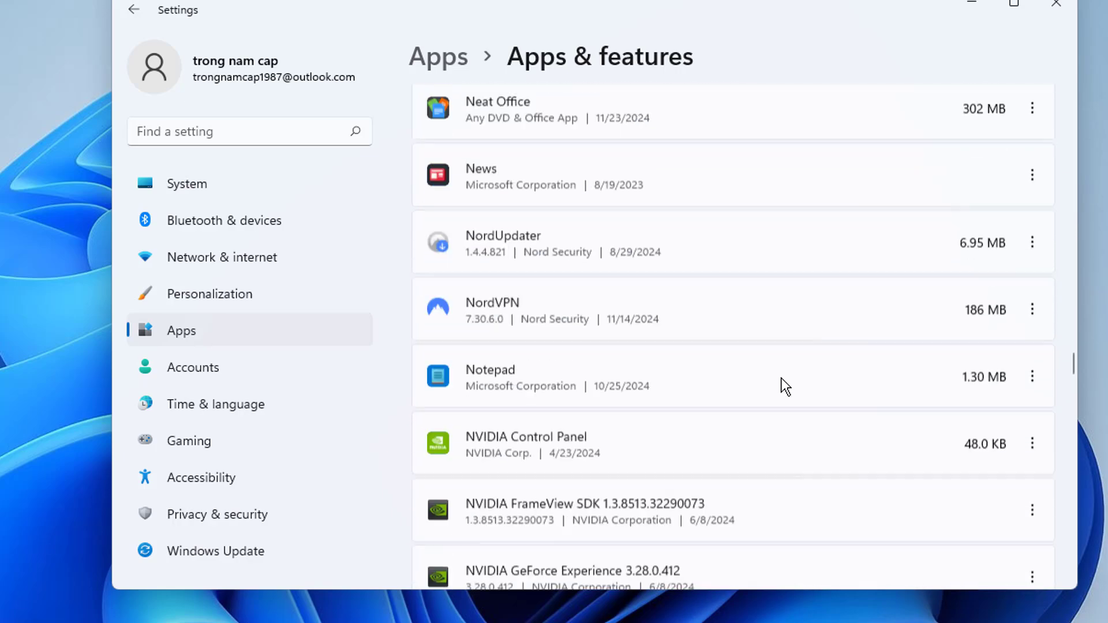
{"action": "scroll", "coordinate": [782, 378], "scroll_direction": "down", "scroll_amount": 5}
{"action": "scroll", "coordinate": [781, 378], "scroll_direction": "down", "scroll_amount": 1}
{"action": "scroll", "coordinate": [781, 378], "scroll_direction": "down", "scroll_amount": 2}
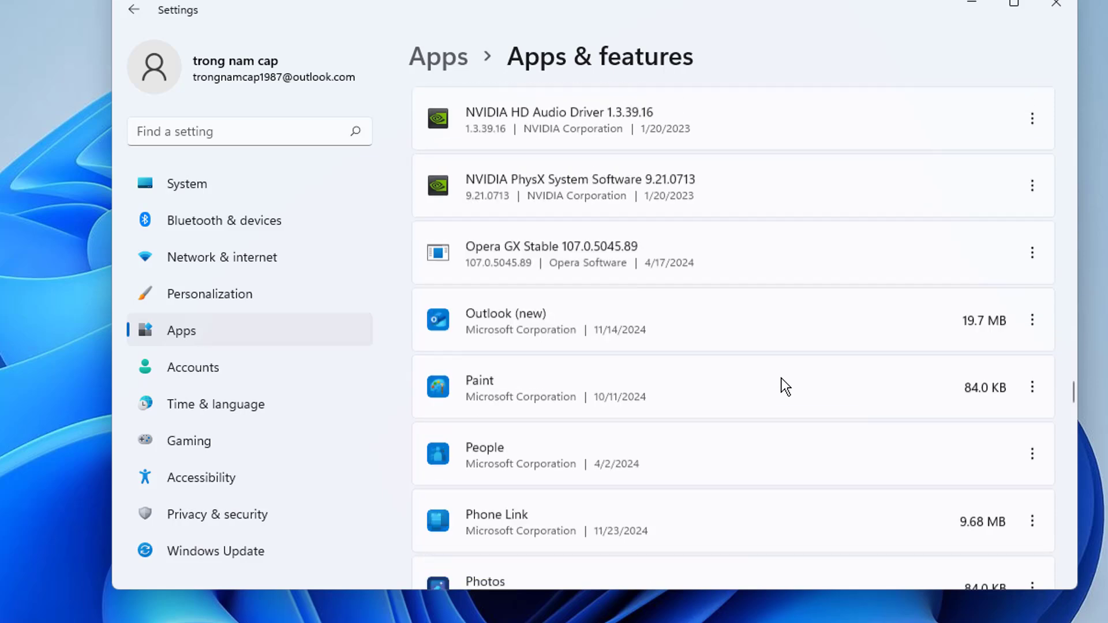
{"action": "scroll", "coordinate": [782, 378], "scroll_direction": "down", "scroll_amount": 2}
{"action": "scroll", "coordinate": [782, 378], "scroll_direction": "down", "scroll_amount": 2}
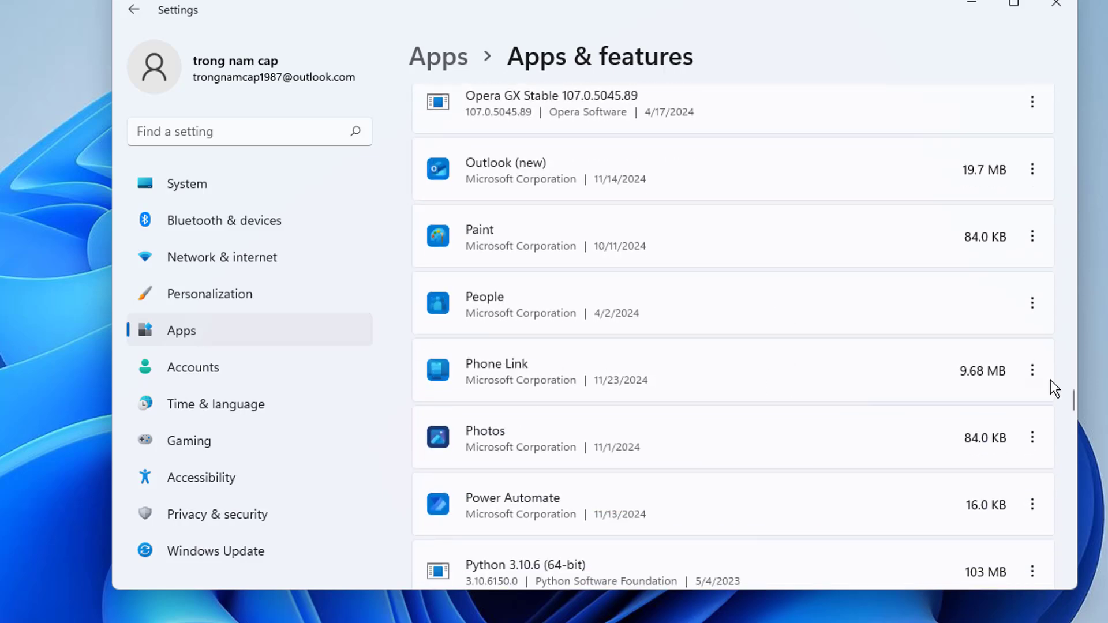
Show Phone Link's three-dot action menu in the installed apps list.
{"action": "left_click", "coordinate": [1032, 373]}
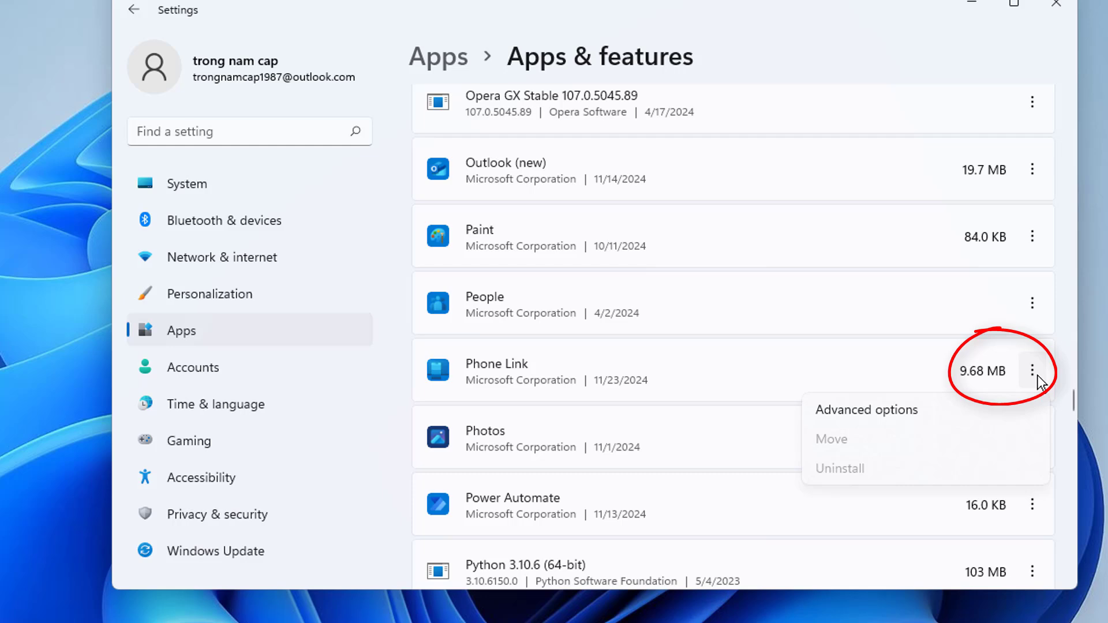
In Phone Link's Advanced options, Repair it, then Reset it and confirm.
{"action": "left_click", "coordinate": [905, 412]}
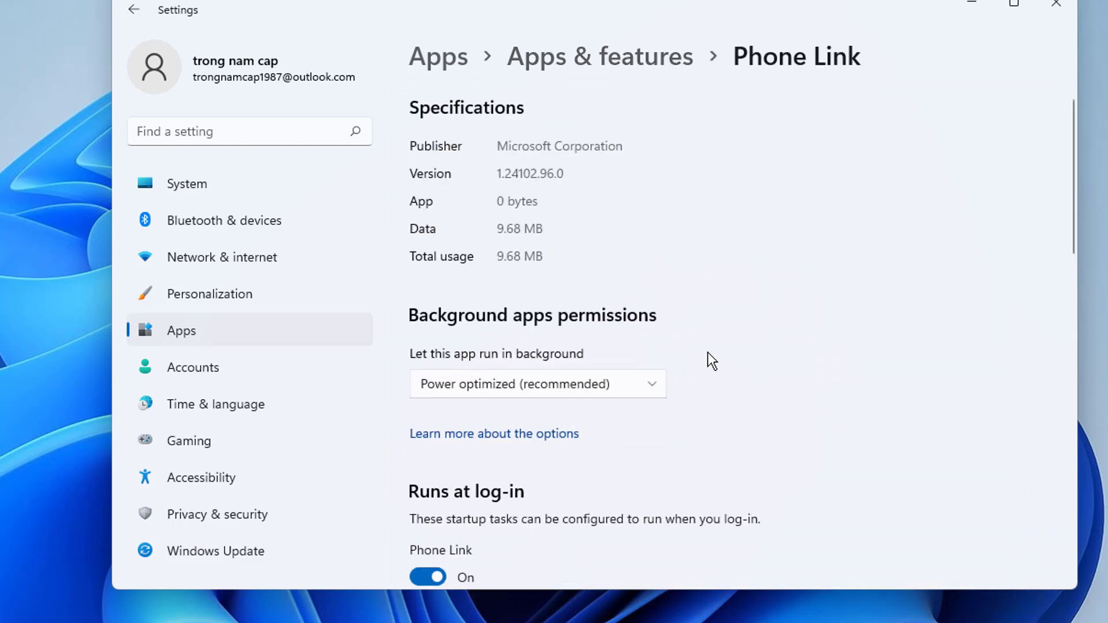
{"action": "scroll", "coordinate": [707, 352], "scroll_direction": "down", "scroll_amount": 2}
{"action": "scroll", "coordinate": [708, 354], "scroll_direction": "down", "scroll_amount": 1}
{"action": "scroll", "coordinate": [708, 355], "scroll_direction": "down", "scroll_amount": 2}
{"action": "scroll", "coordinate": [707, 358], "scroll_direction": "down", "scroll_amount": 2}
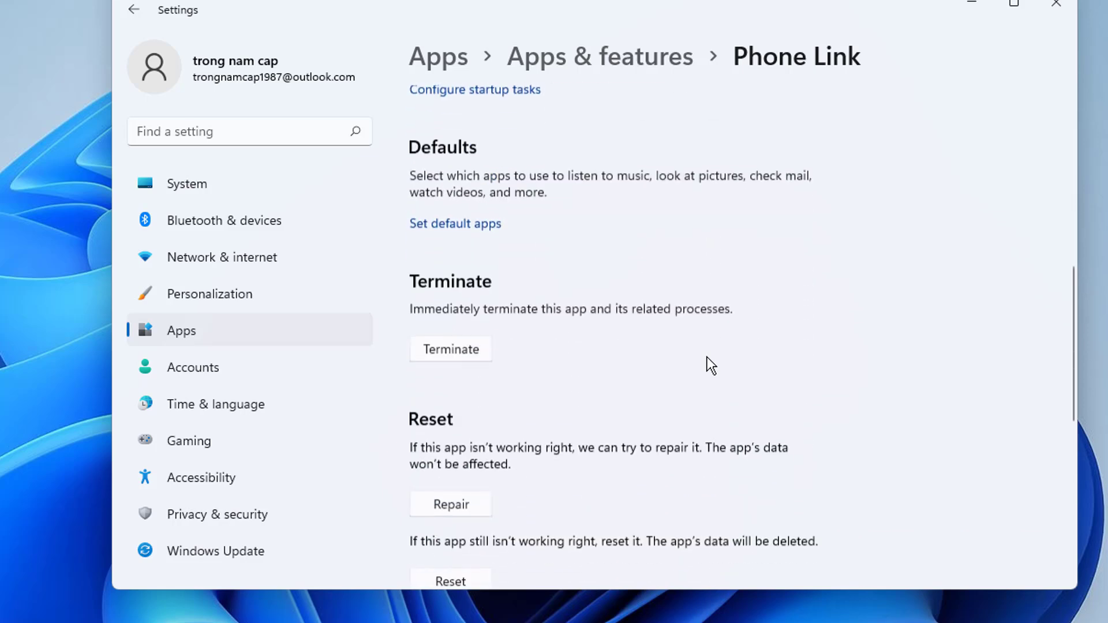
{"action": "scroll", "coordinate": [707, 357], "scroll_direction": "down", "scroll_amount": 4}
{"action": "scroll", "coordinate": [700, 392], "scroll_direction": "down", "scroll_amount": 4}
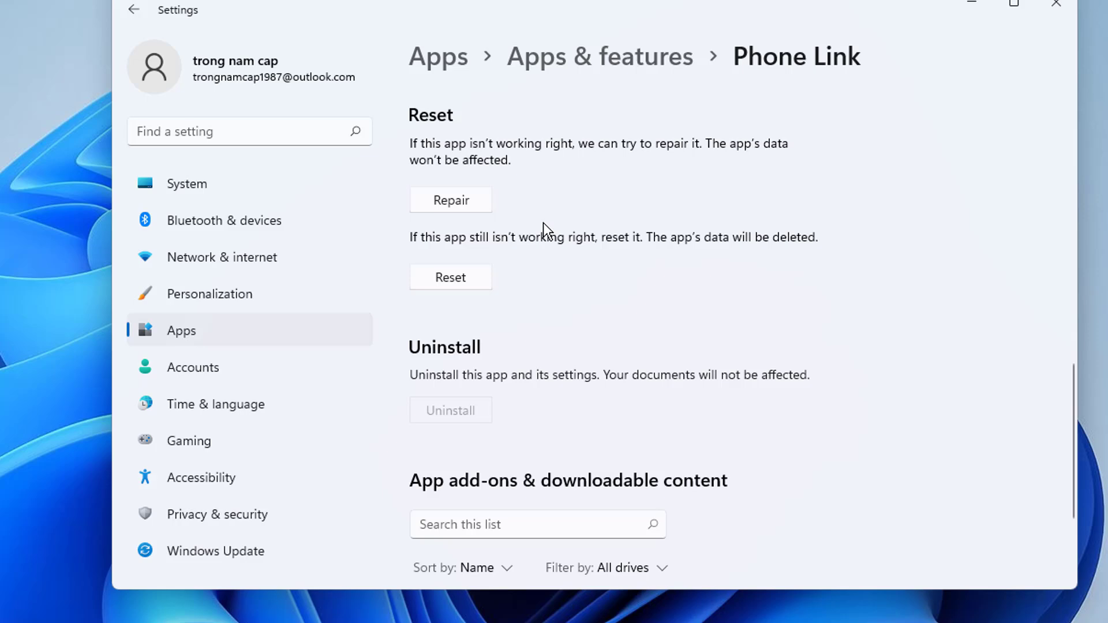
{"action": "left_click", "coordinate": [447, 200]}
{"action": "left_click", "coordinate": [457, 281]}
{"action": "left_click", "coordinate": [547, 229]}
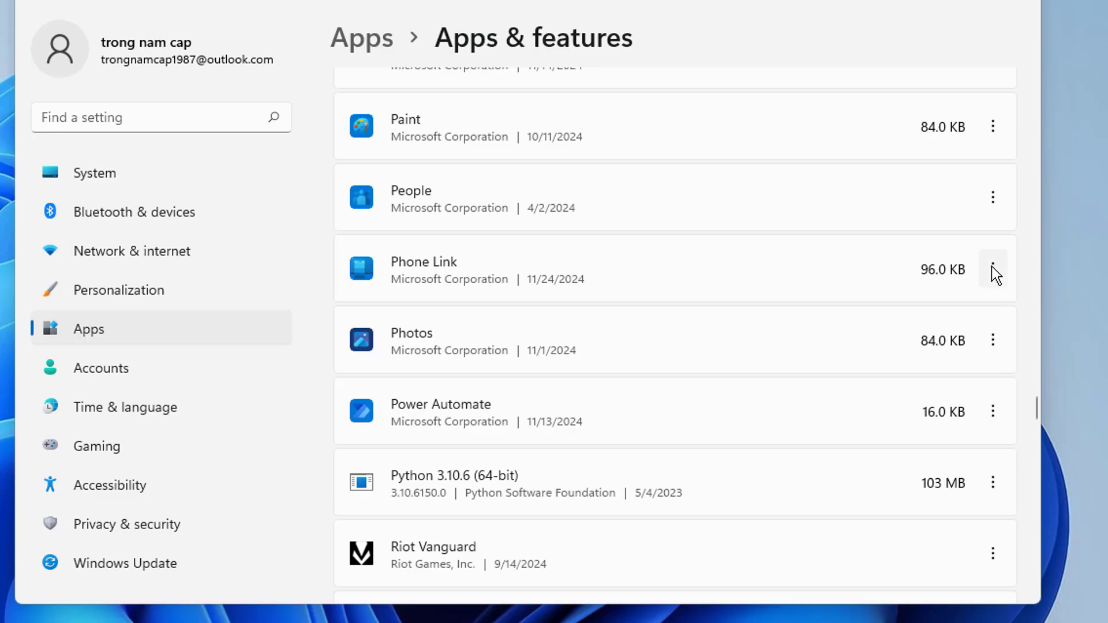
Set Phone Link's 'Let this app run in background' permission to Always in its Advanced options.
{"action": "left_click", "coordinate": [990, 266]}
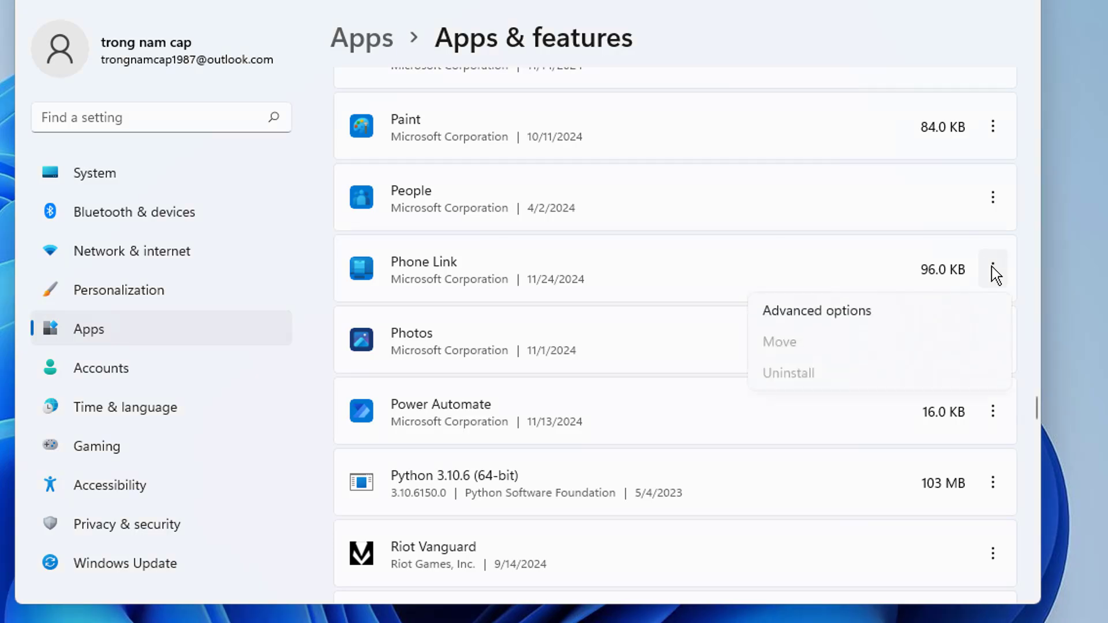
{"action": "left_click", "coordinate": [889, 309]}
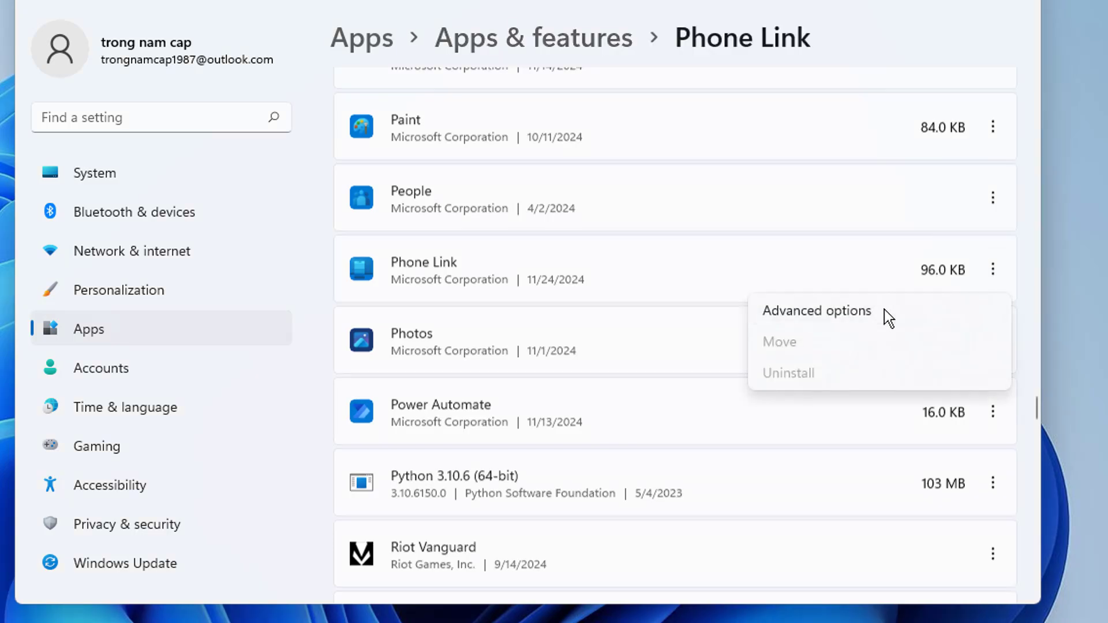
{"action": "scroll", "coordinate": [613, 256], "scroll_direction": "down", "scroll_amount": 2}
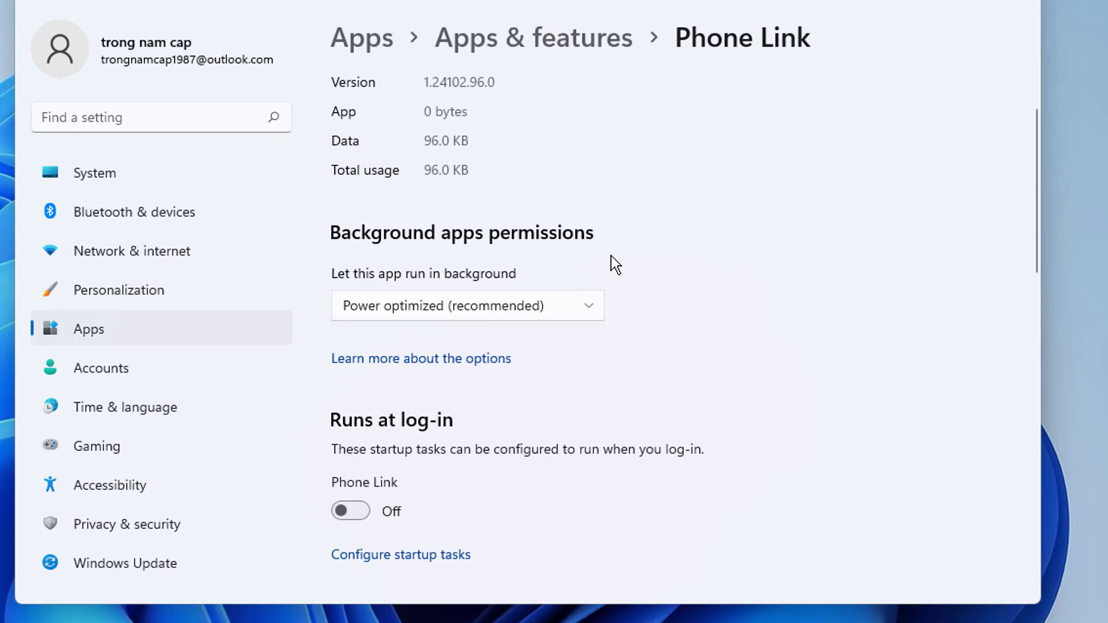
{"action": "left_click", "coordinate": [510, 309]}
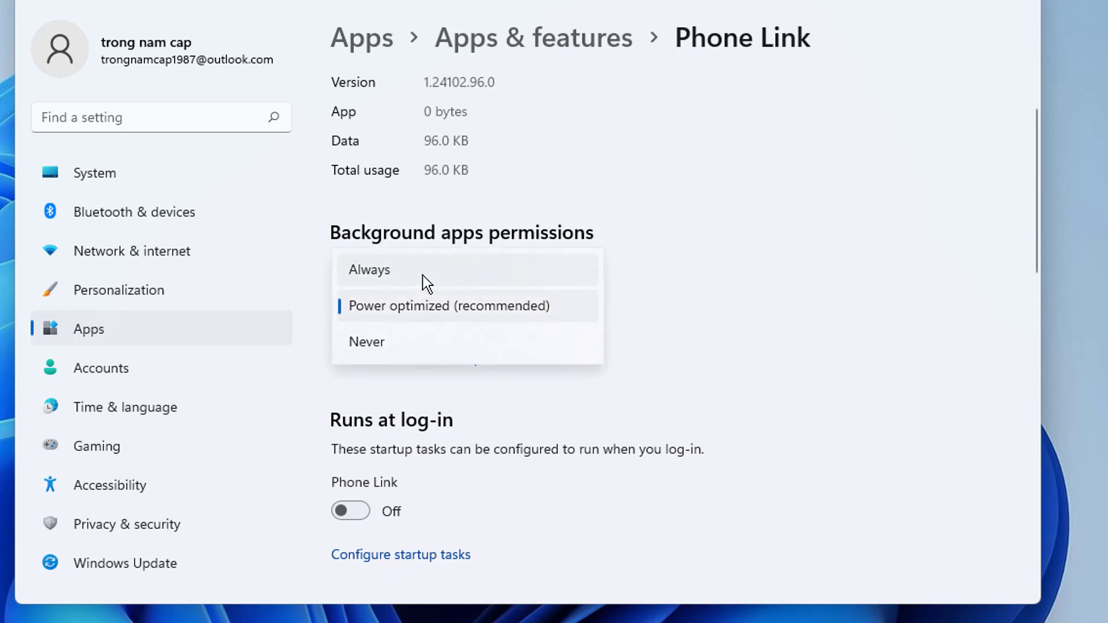
{"action": "left_click", "coordinate": [422, 275]}
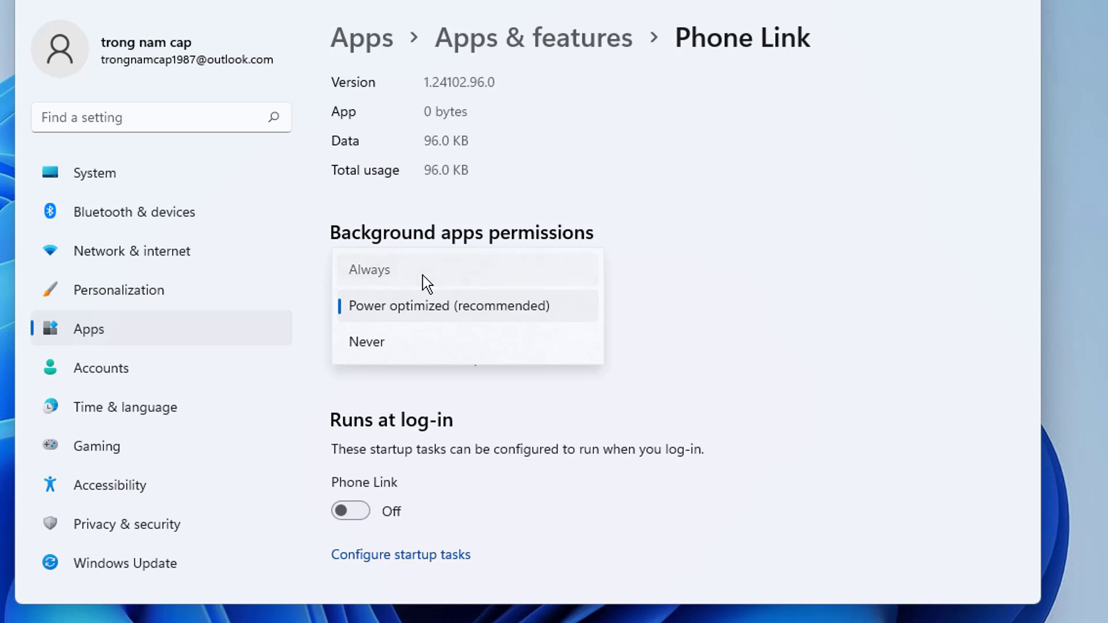